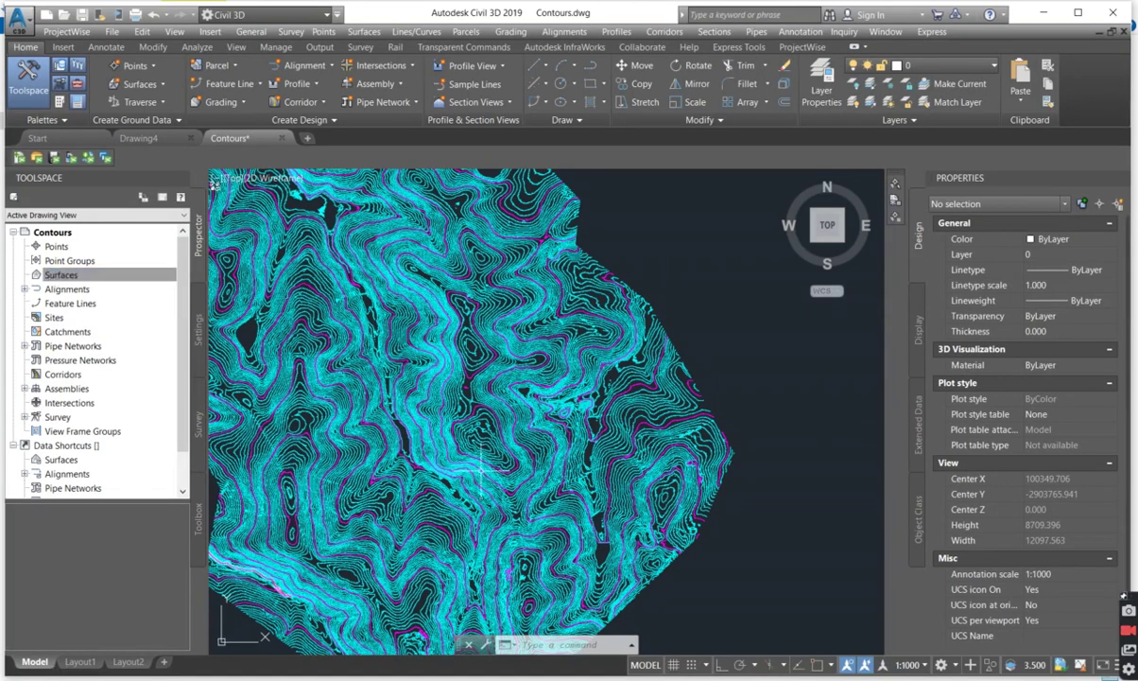
# Check the elevation property of one minor contour polyline near the drawing's eastern edge, and clear the selection
pyautogui.scroll(8, 483, 414)
pyautogui.click(494, 391)
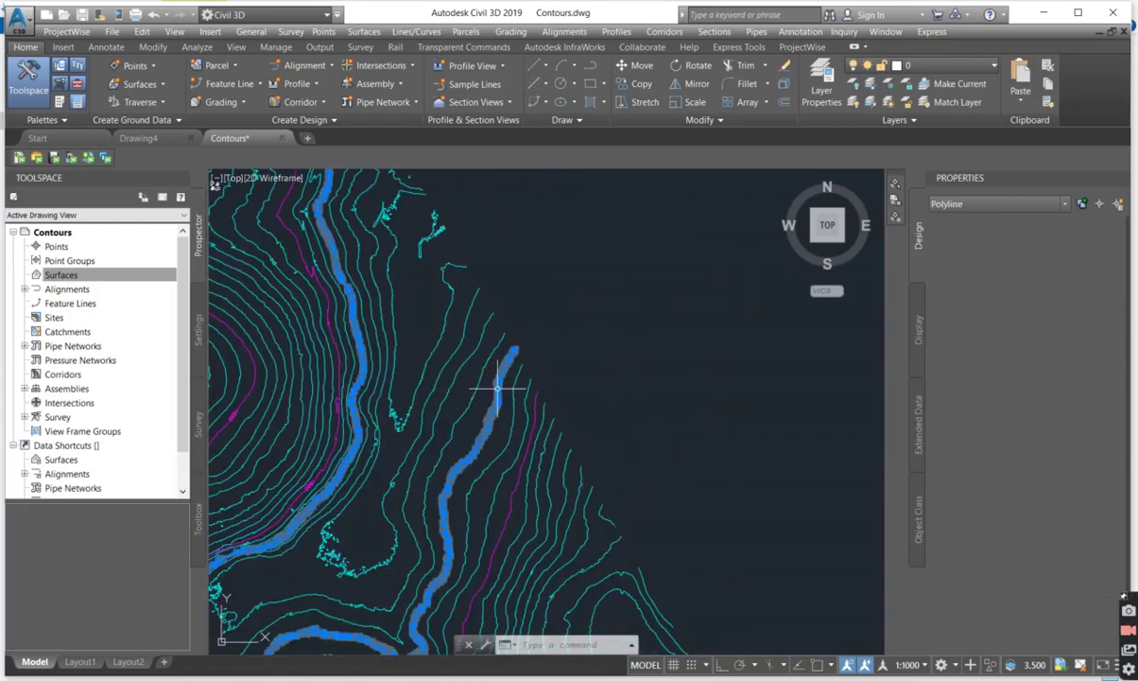
pyautogui.moveTo(498, 387)
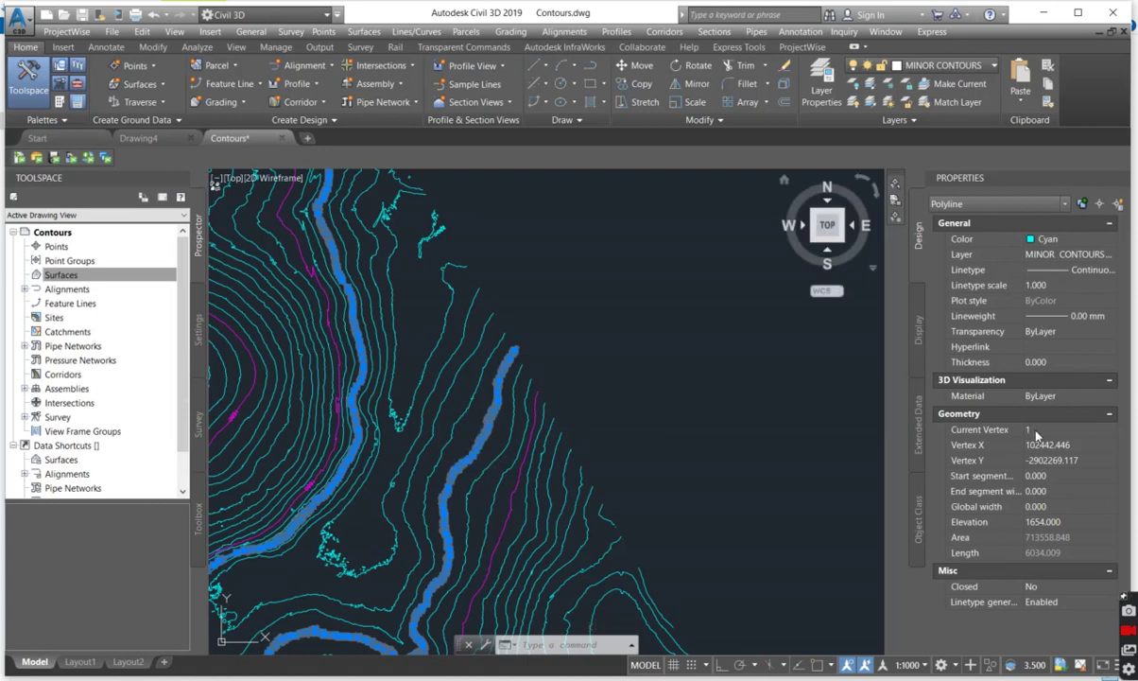
pyautogui.click(996, 446)
pyautogui.click(1005, 461)
pyautogui.click(1025, 521)
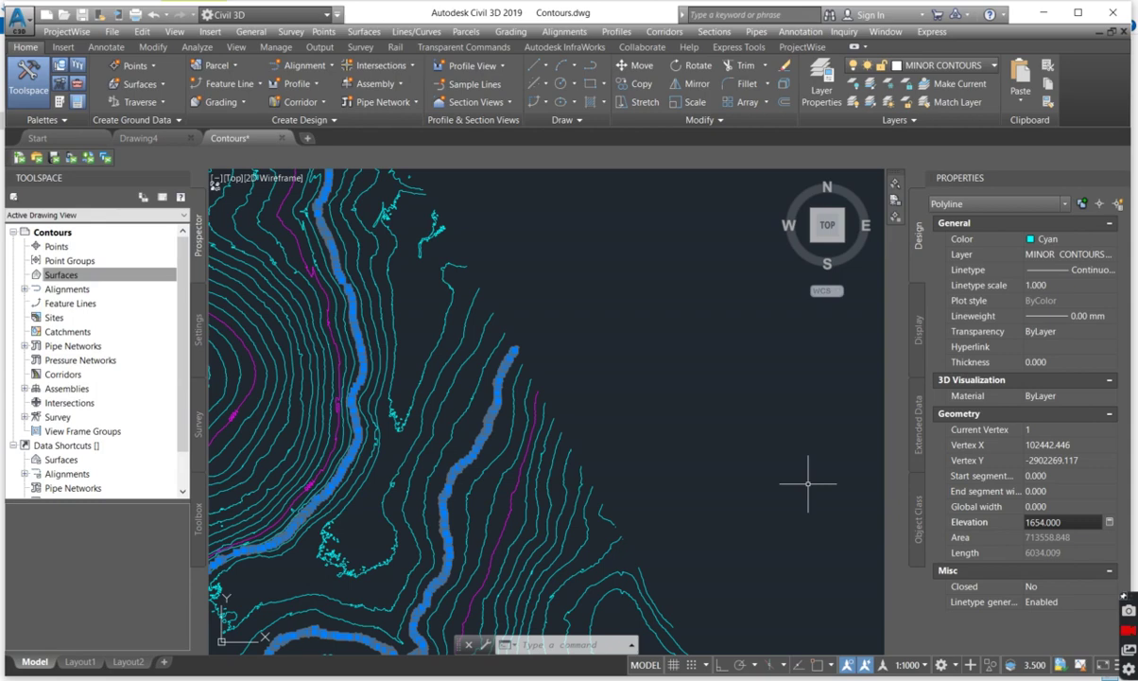
pyautogui.scroll(-3, 594, 318)
pyautogui.press('Escape')
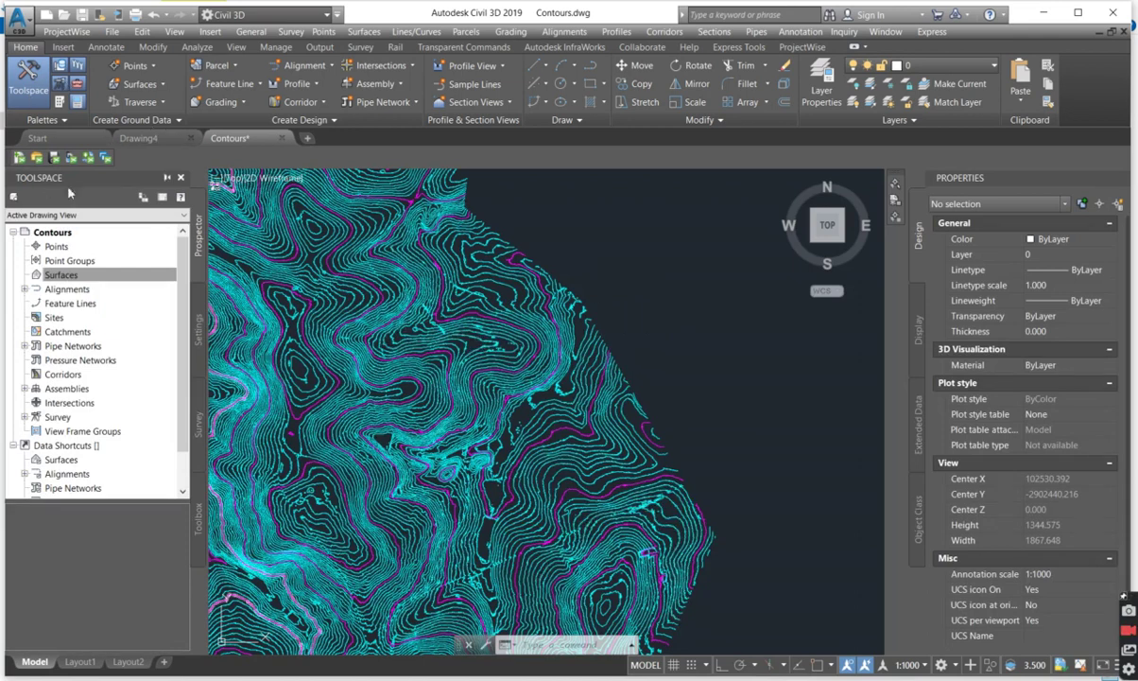
# Create a TIN surface named NGL on layer C-TOPO, keeping the Contours 2m and 10m (Background) style
pyautogui.click(159, 222)
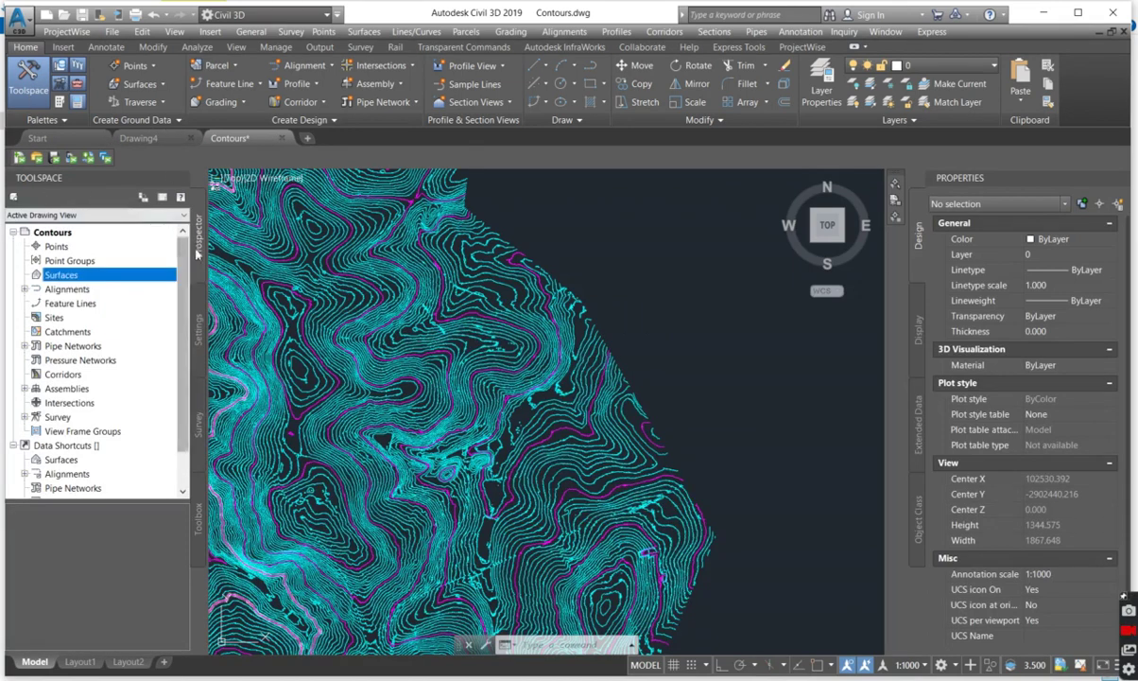
pyautogui.rightClick(97, 272)
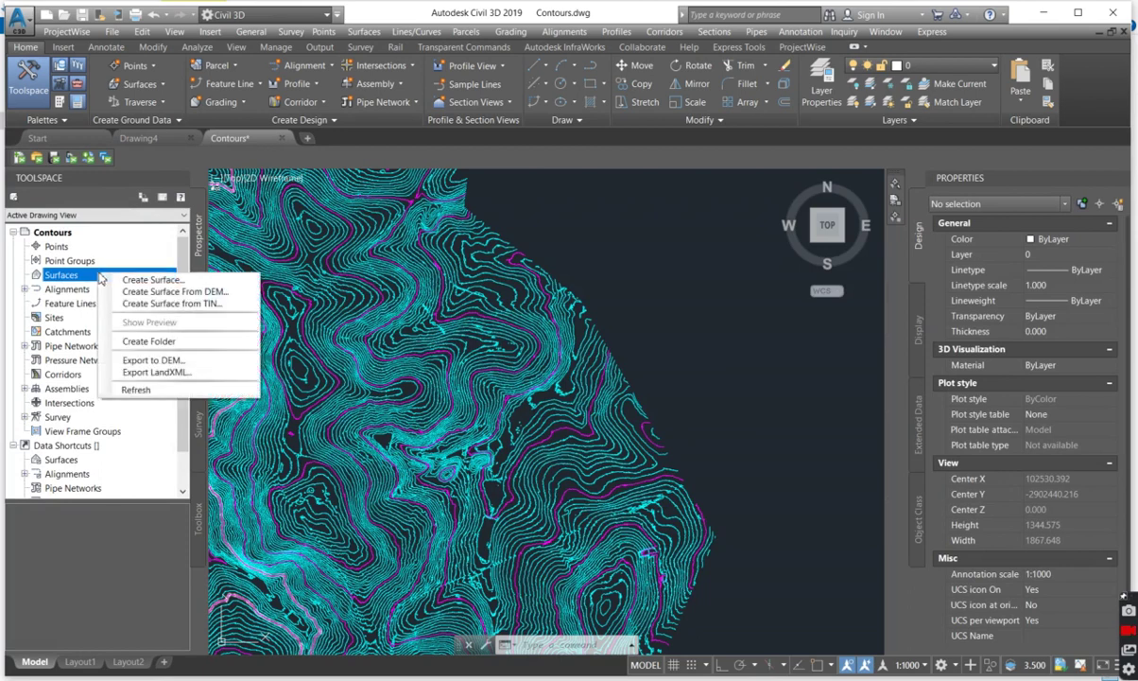
pyautogui.click(149, 282)
pyautogui.click(322, 100)
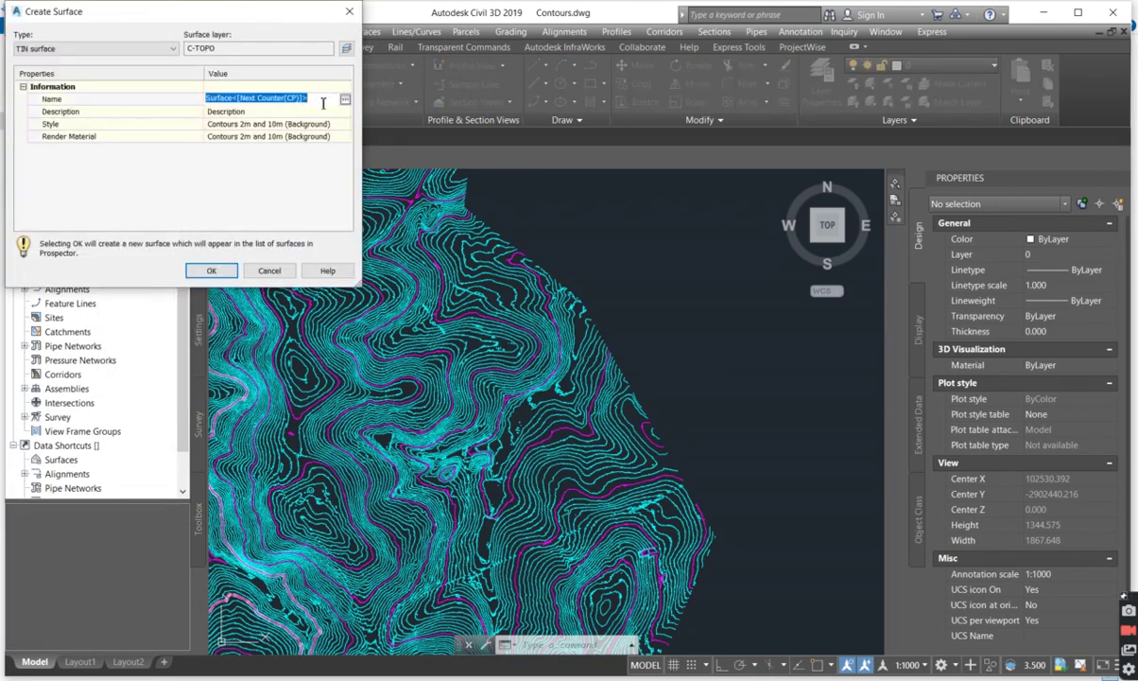
pyautogui.write('NGL')
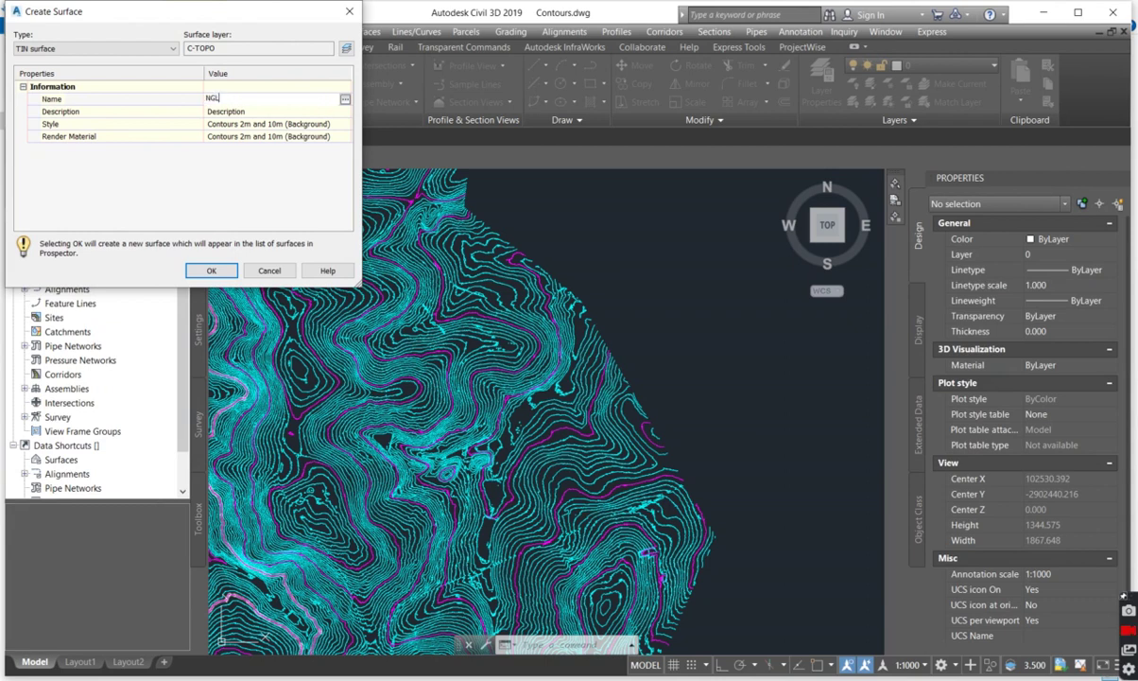
pyautogui.click(211, 270)
# Add all contour polylines in the drawing to the NGL surface definition as contour data, keeping the default weeding and supplementing factors
pyautogui.click(35, 288)
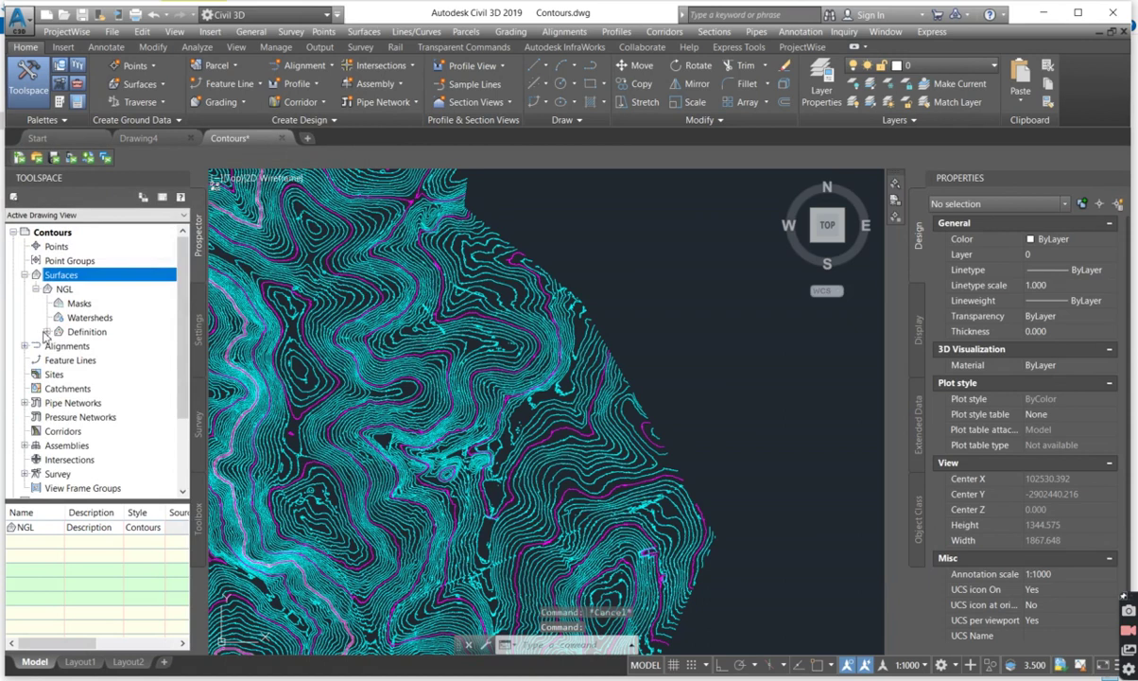
pyautogui.click(47, 332)
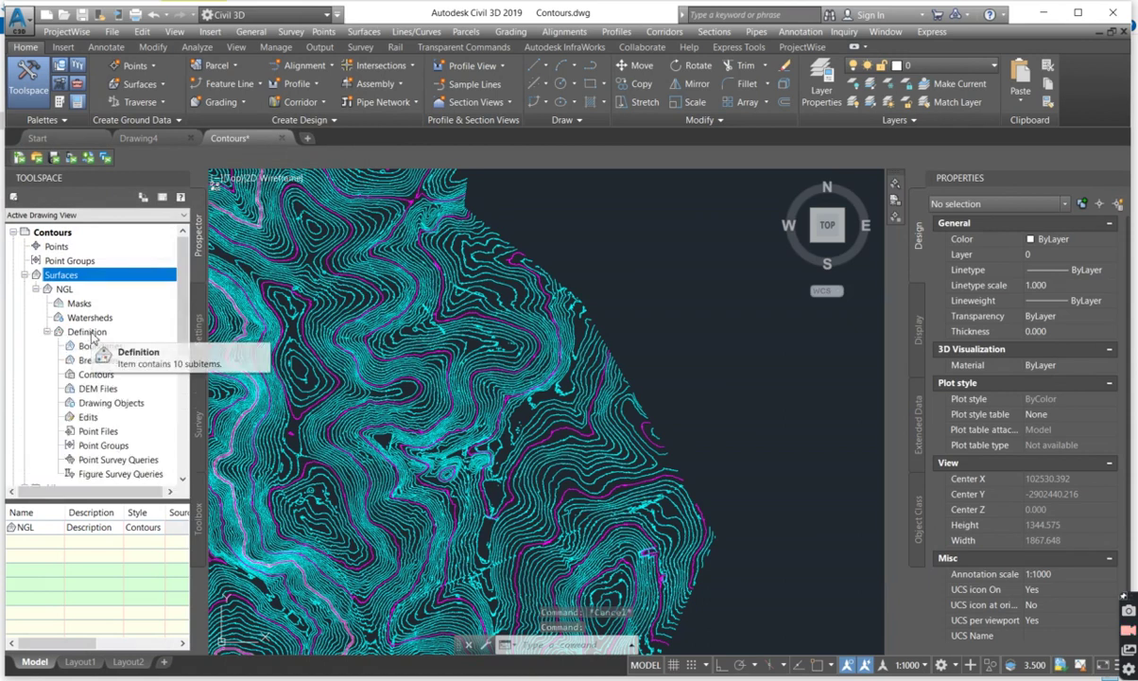
pyautogui.rightClick(96, 374)
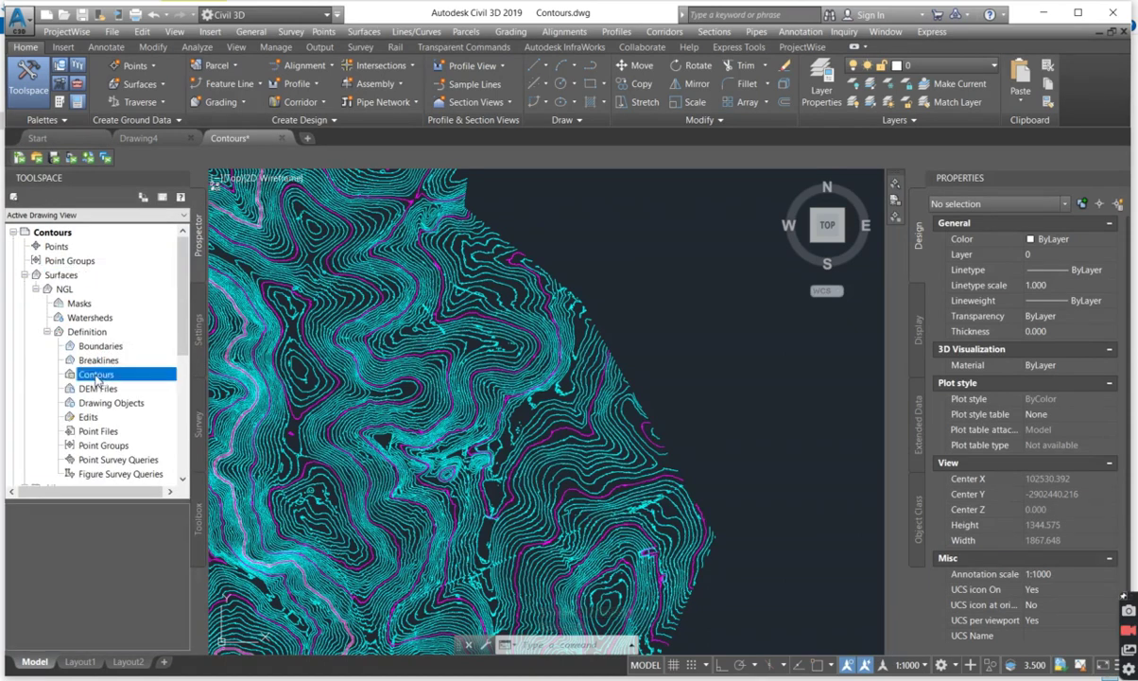
pyautogui.click(119, 376)
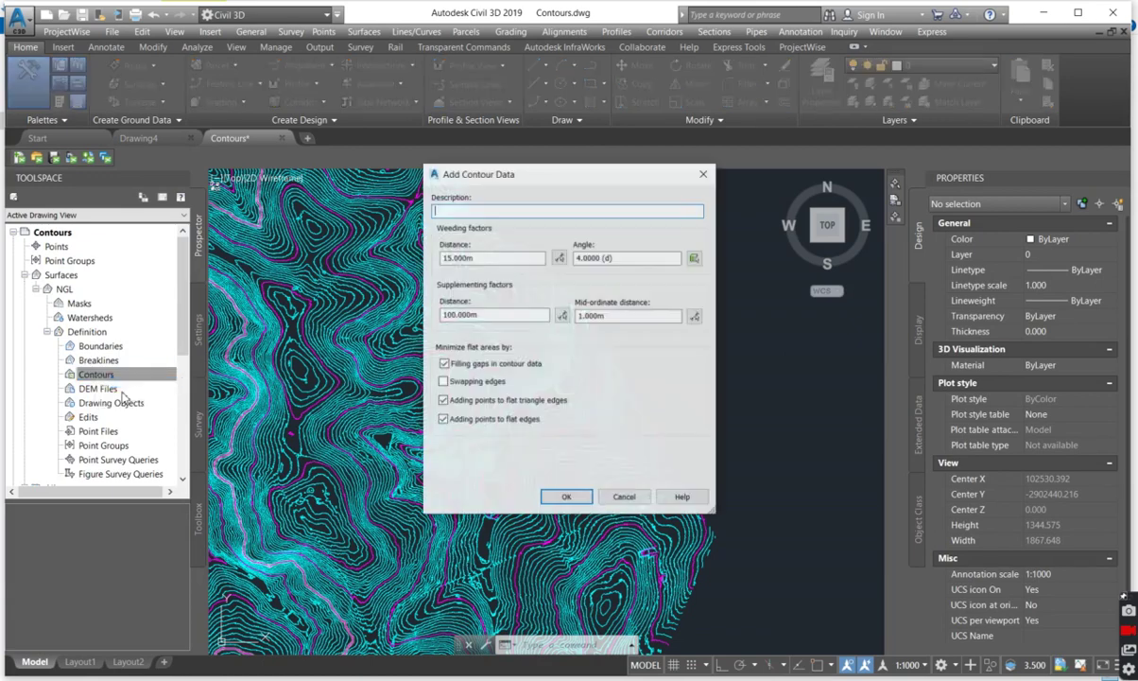
pyautogui.click(566, 496)
pyautogui.scroll(-8, 591, 312)
pyautogui.click(690, 431)
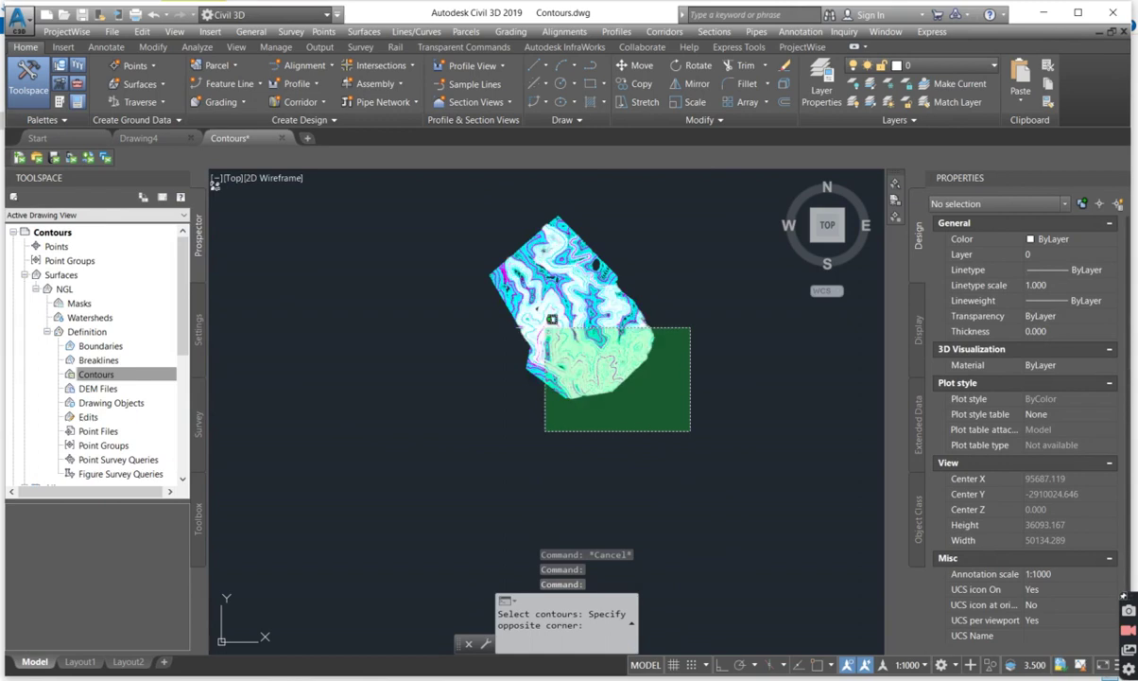
pyautogui.click(467, 243)
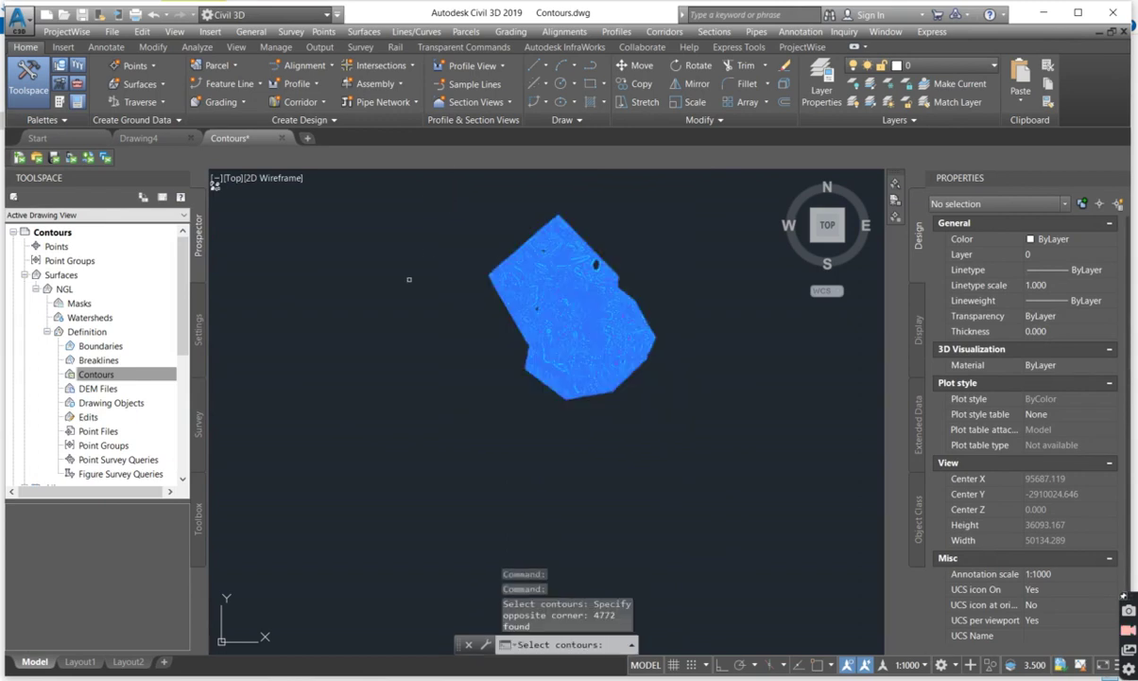
pyautogui.press('Return')
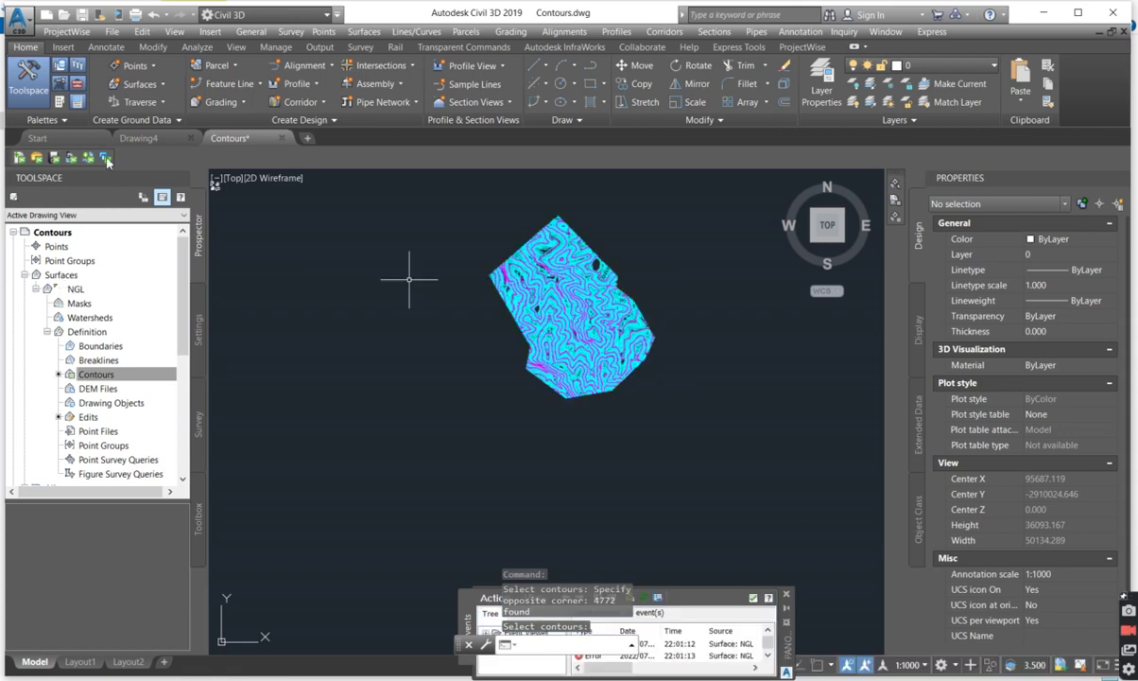
# Send the NGL surface to the back of the display order, behind the original contour polylines
pyautogui.scroll(6, 579, 265)
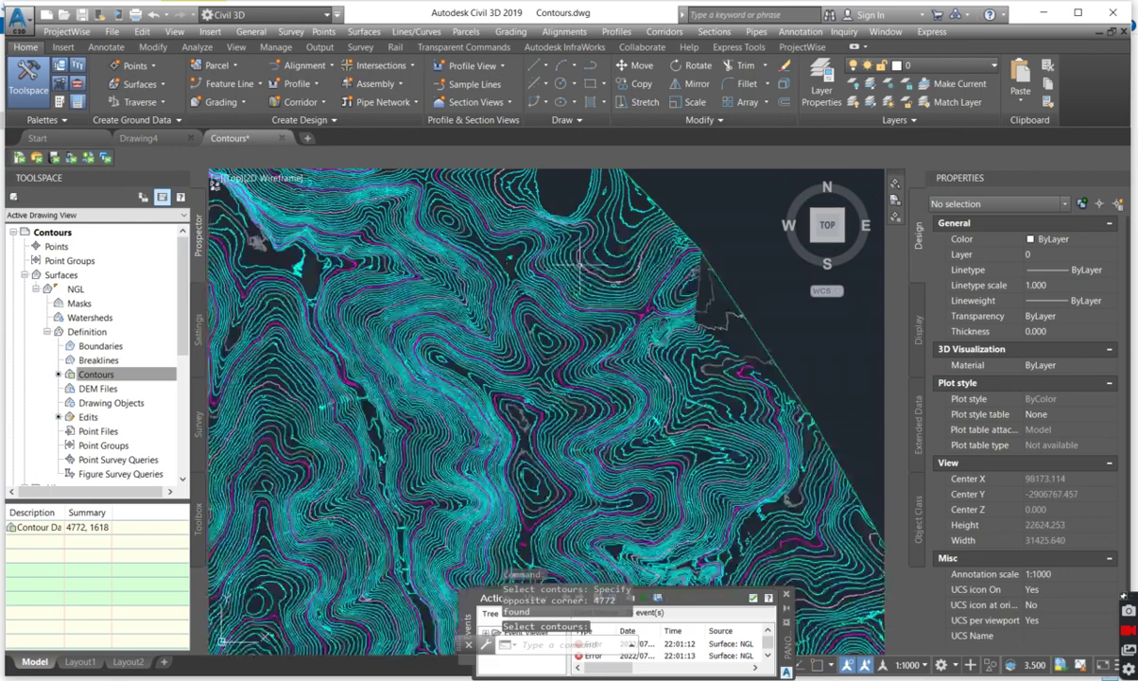
pyautogui.scroll(8, 510, 284)
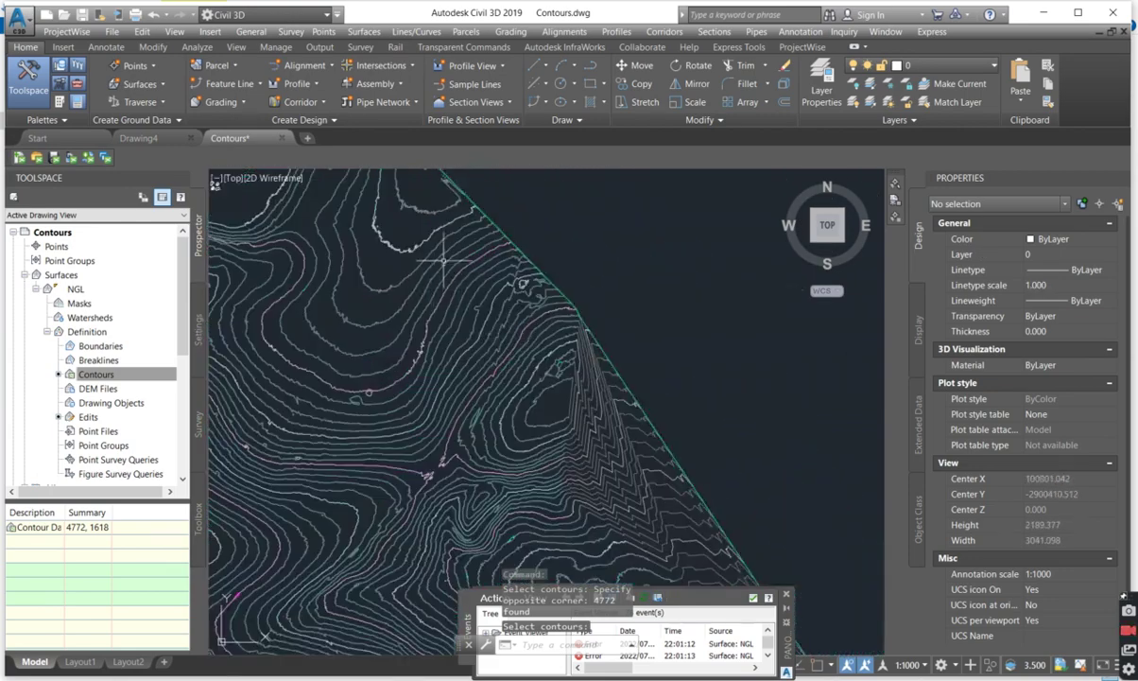
pyautogui.scroll(-3, 443, 258)
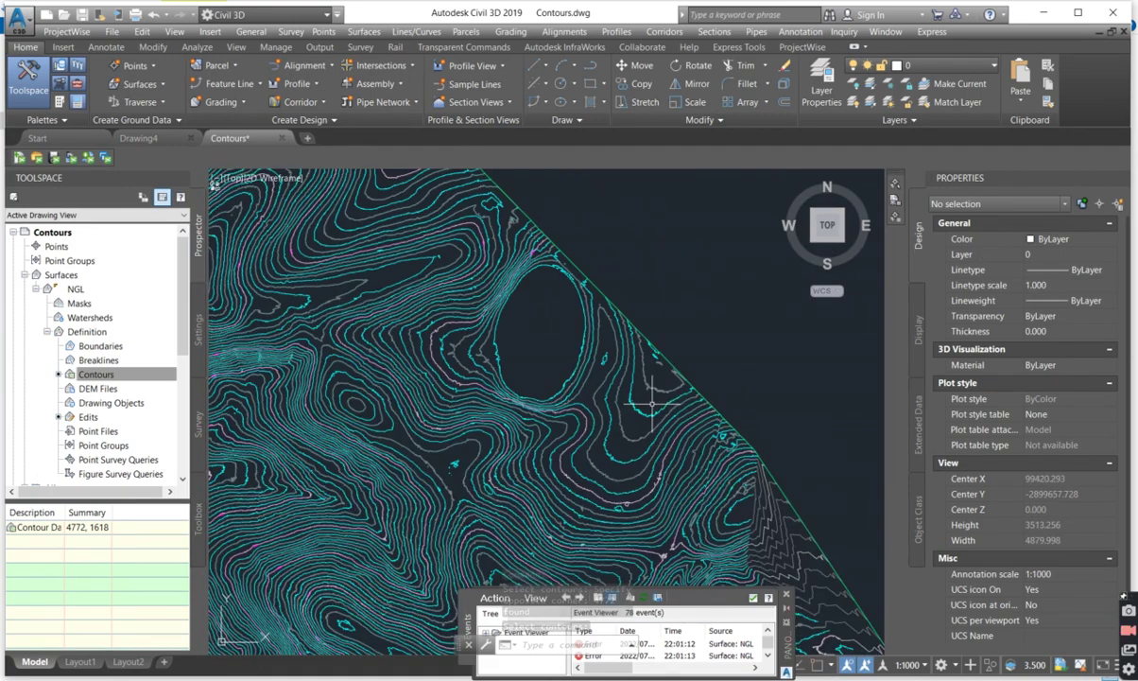
pyautogui.scroll(5, 436, 348)
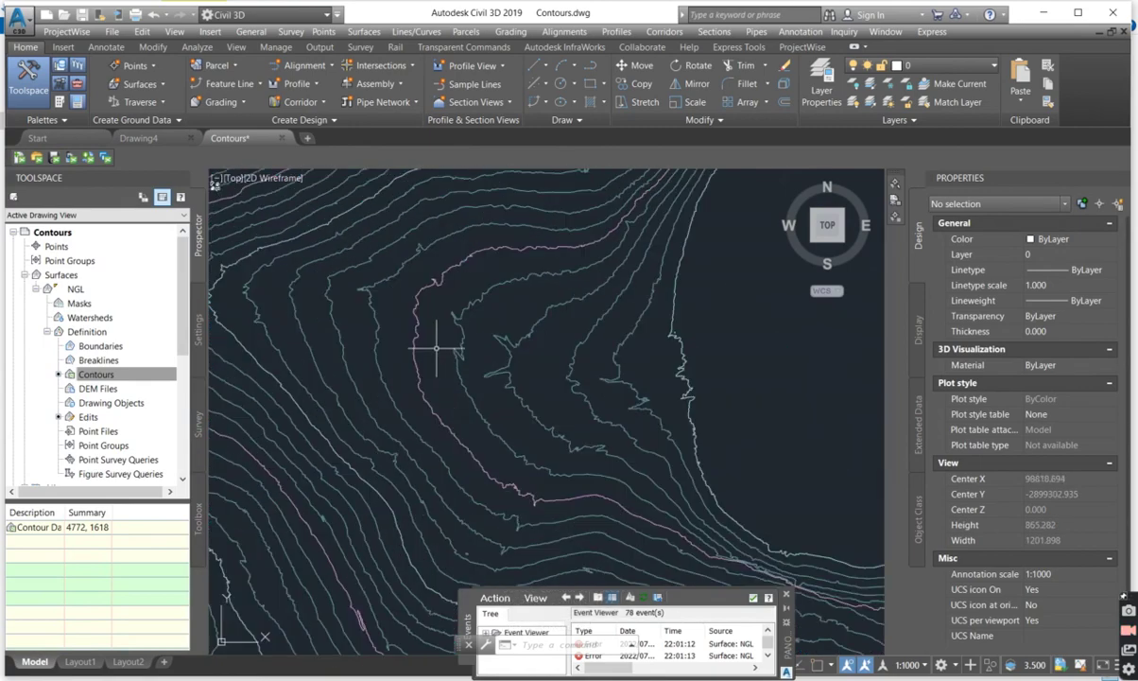
pyautogui.scroll(-5, 548, 378)
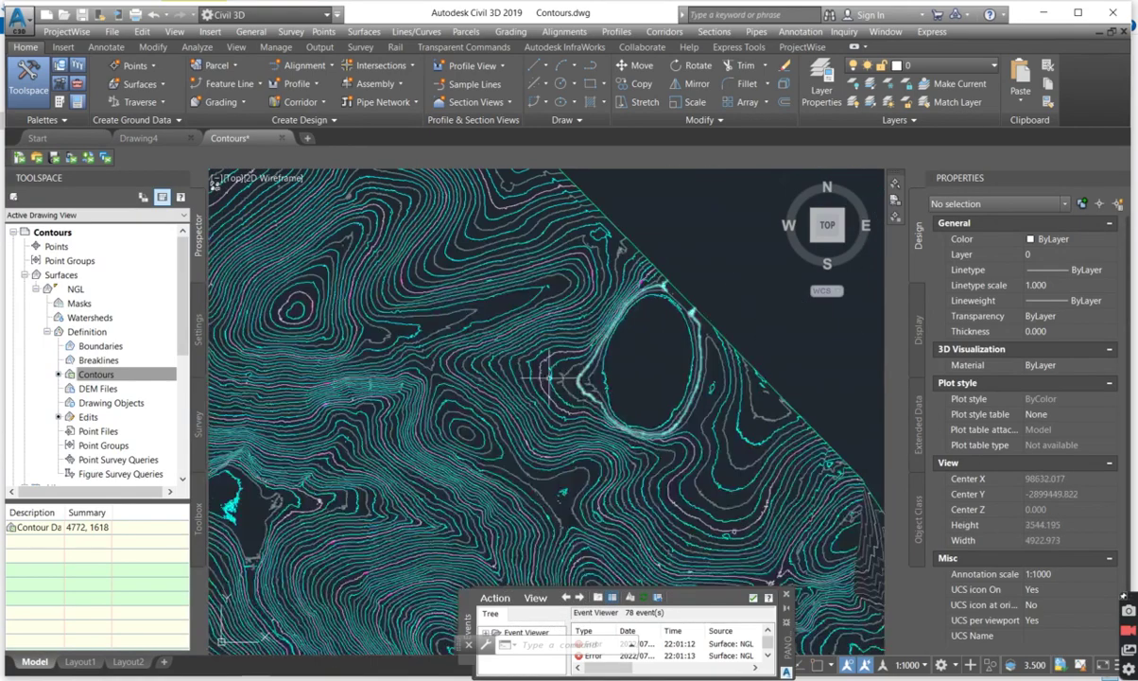
pyautogui.scroll(4, 548, 378)
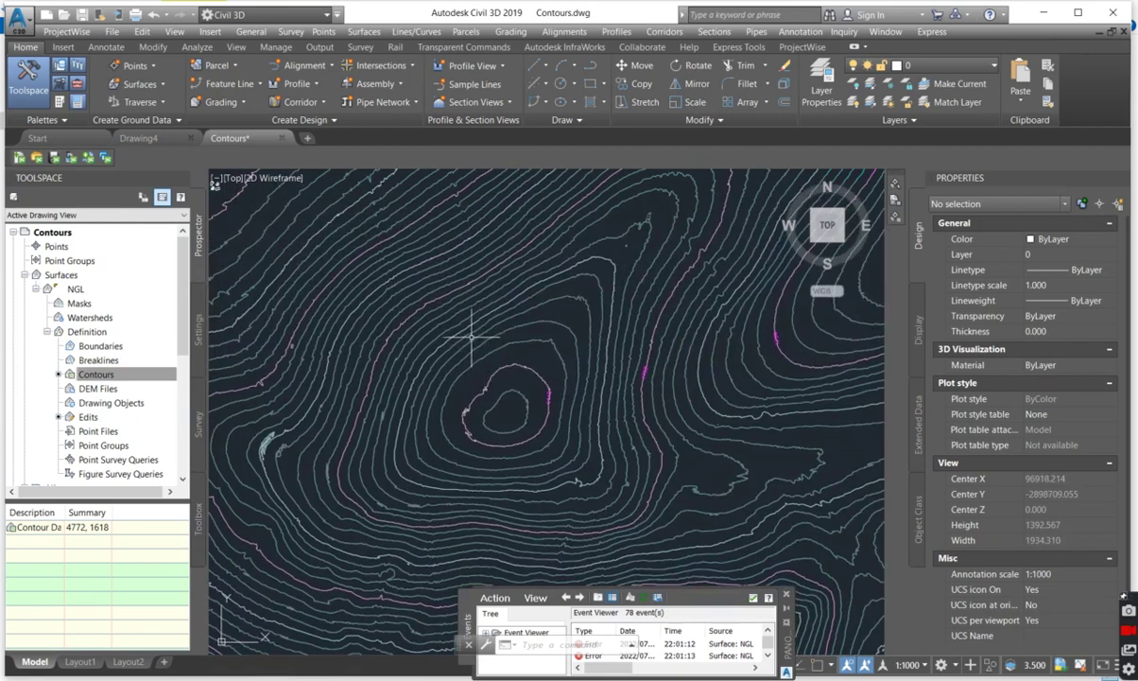
pyautogui.click(457, 304)
pyautogui.rightClick(458, 298)
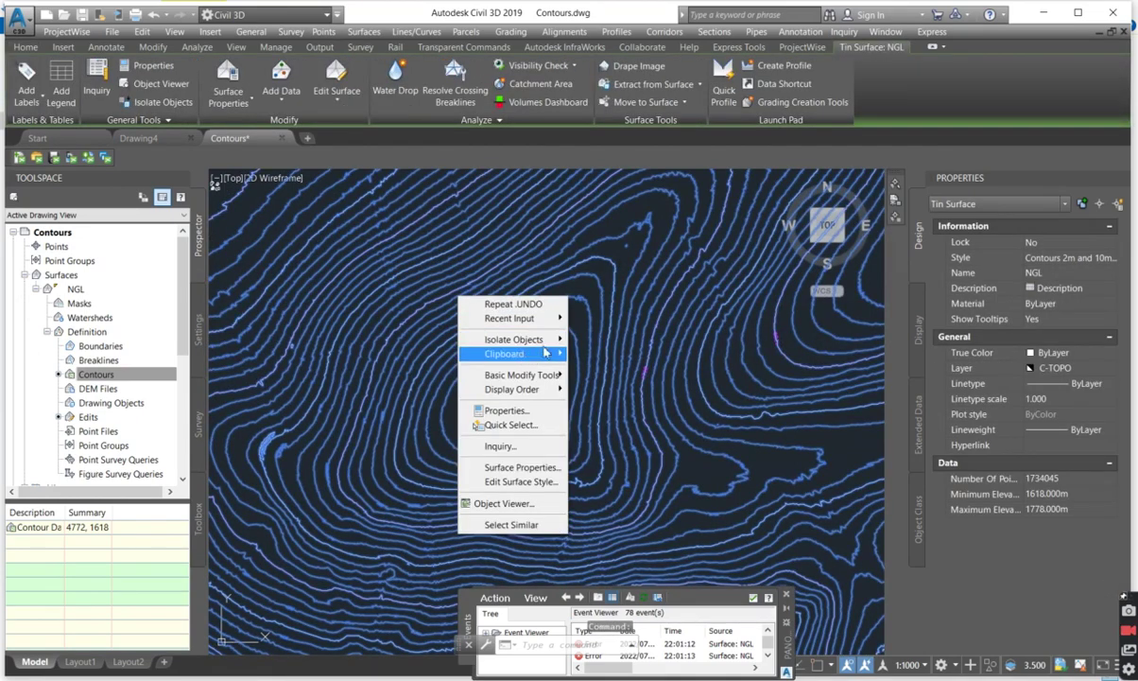
pyautogui.moveTo(543, 388)
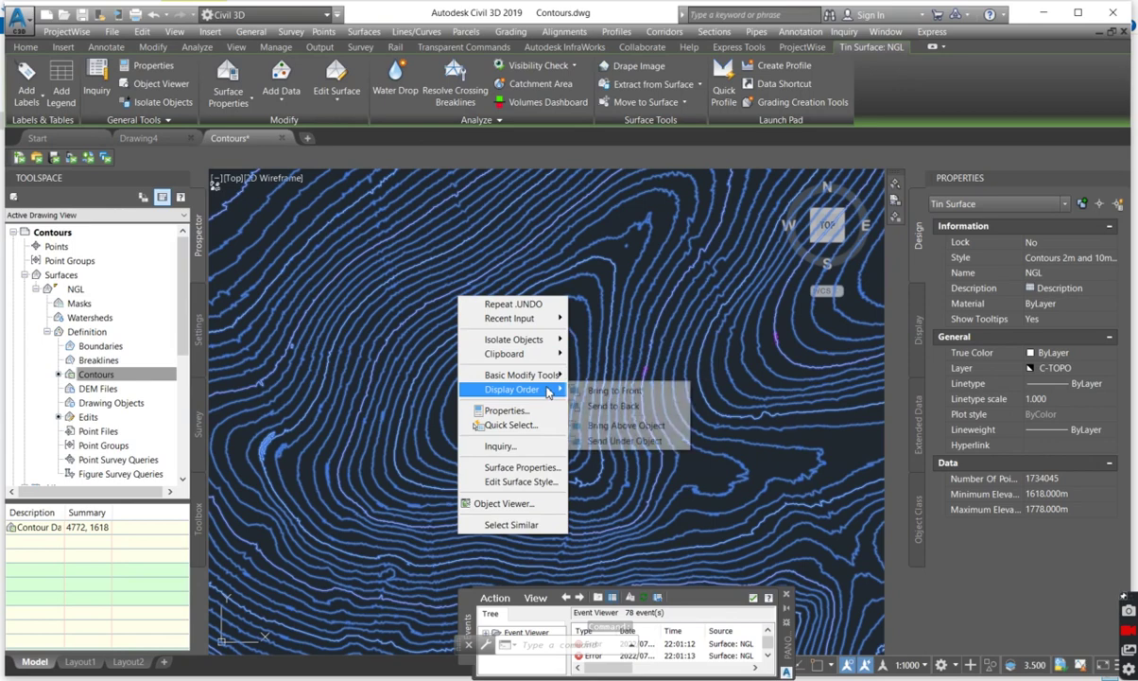
pyautogui.click(615, 407)
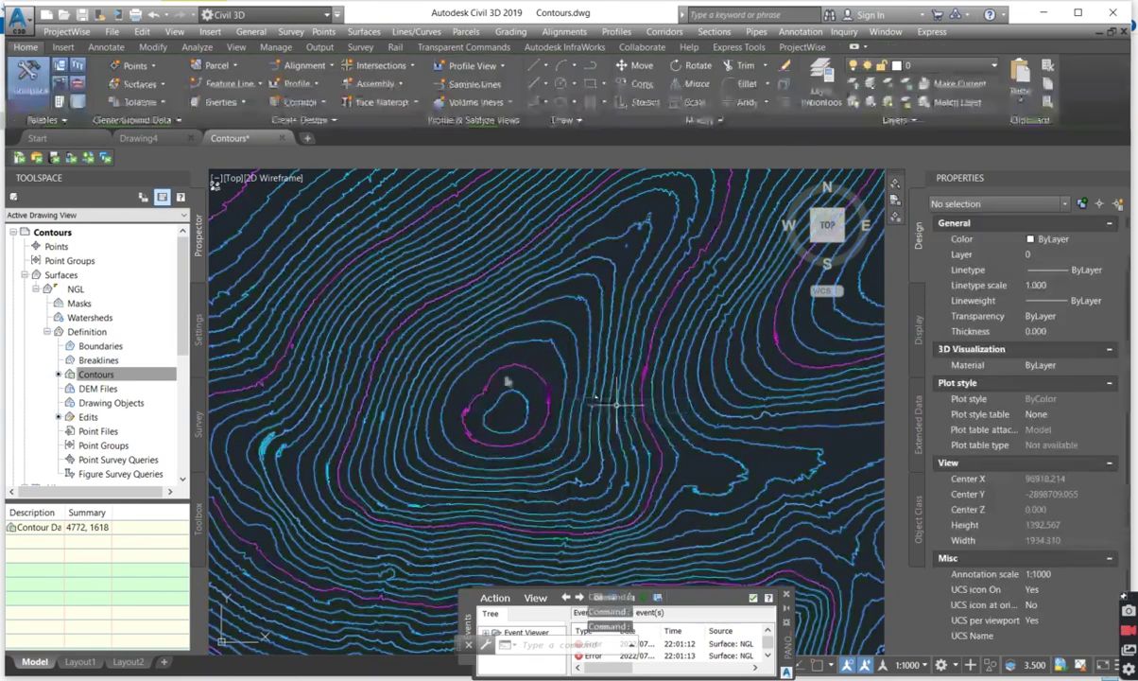
# Freeze the layers of the original minor 2m contours, major 10m contours and major contour labels by picking an object on each
pyautogui.click(889, 85)
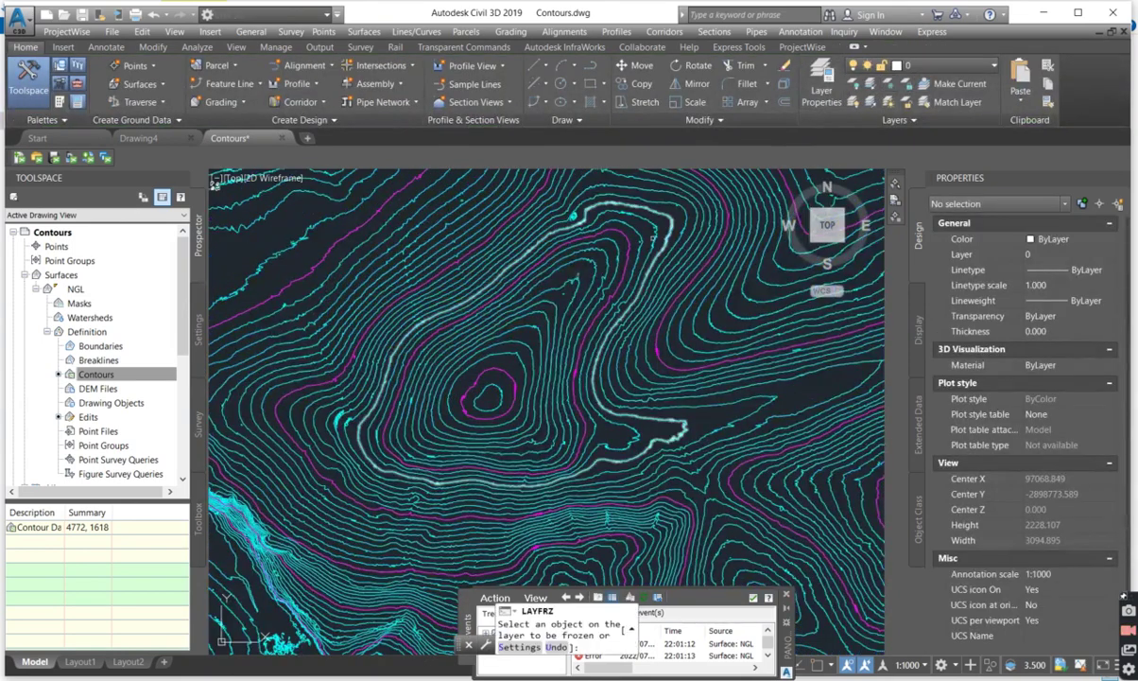
pyautogui.click(549, 288)
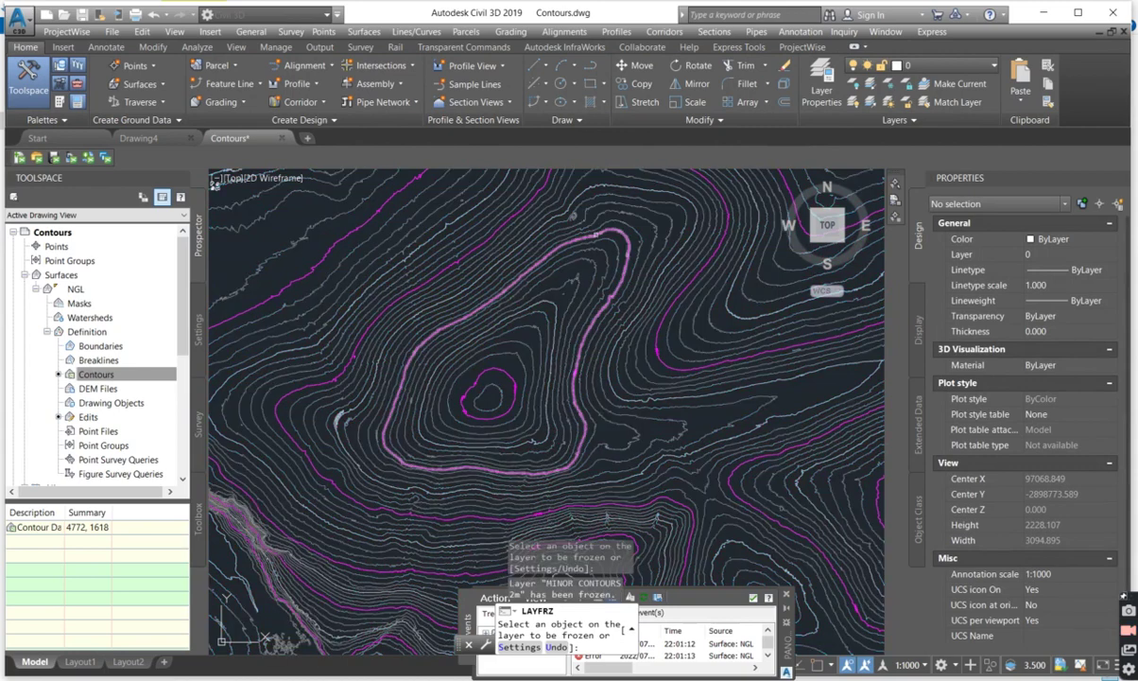
pyautogui.click(596, 238)
pyautogui.scroll(4, 559, 379)
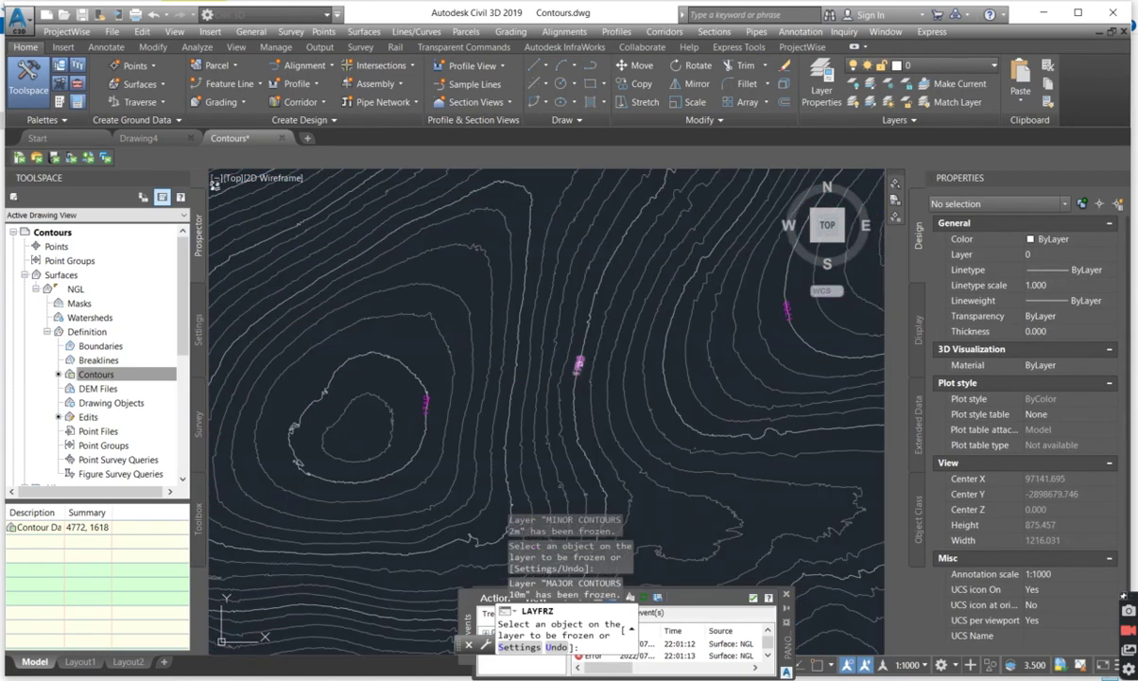
pyautogui.click(579, 363)
pyautogui.press('Escape')
pyautogui.scroll(-6, 565, 359)
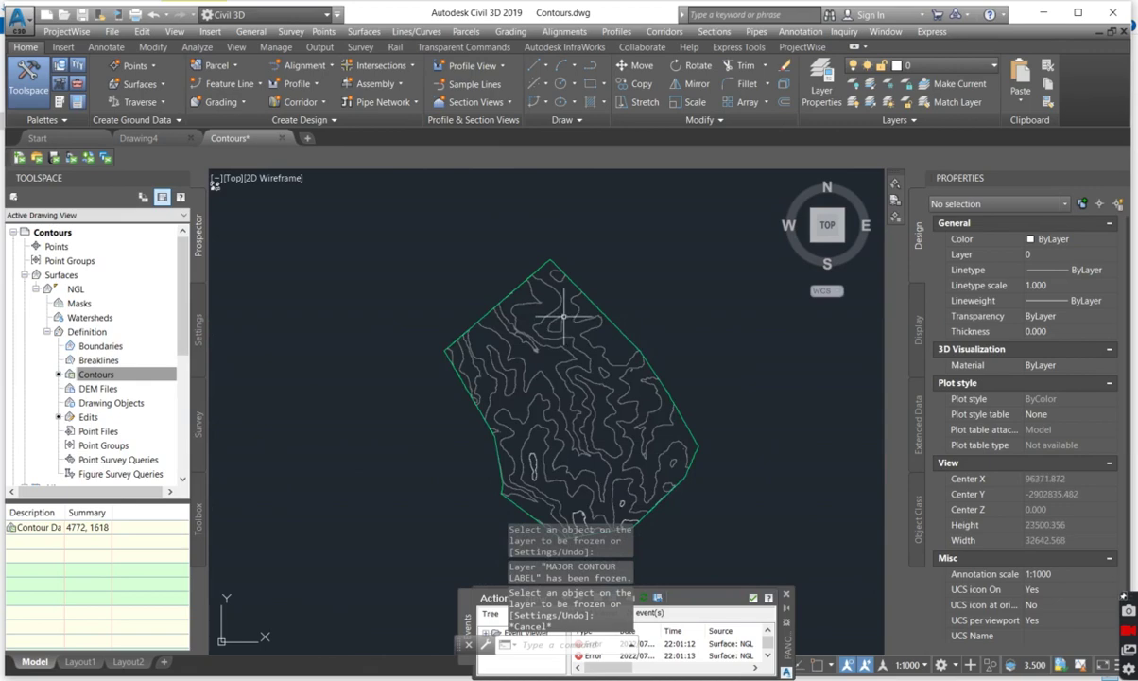
# Select the NGL surface, show it in the Object Viewer and orbit it to a tilted front view
pyautogui.scroll(3, 505, 405)
pyautogui.scroll(6, 407, 323)
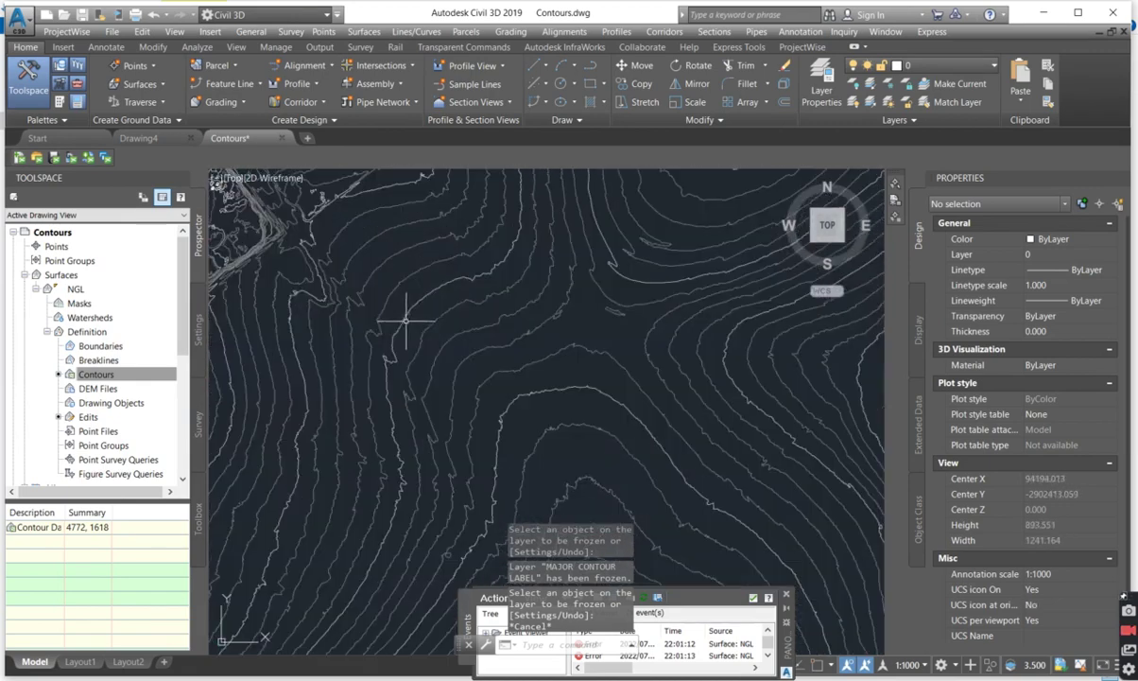
pyautogui.click(406, 313)
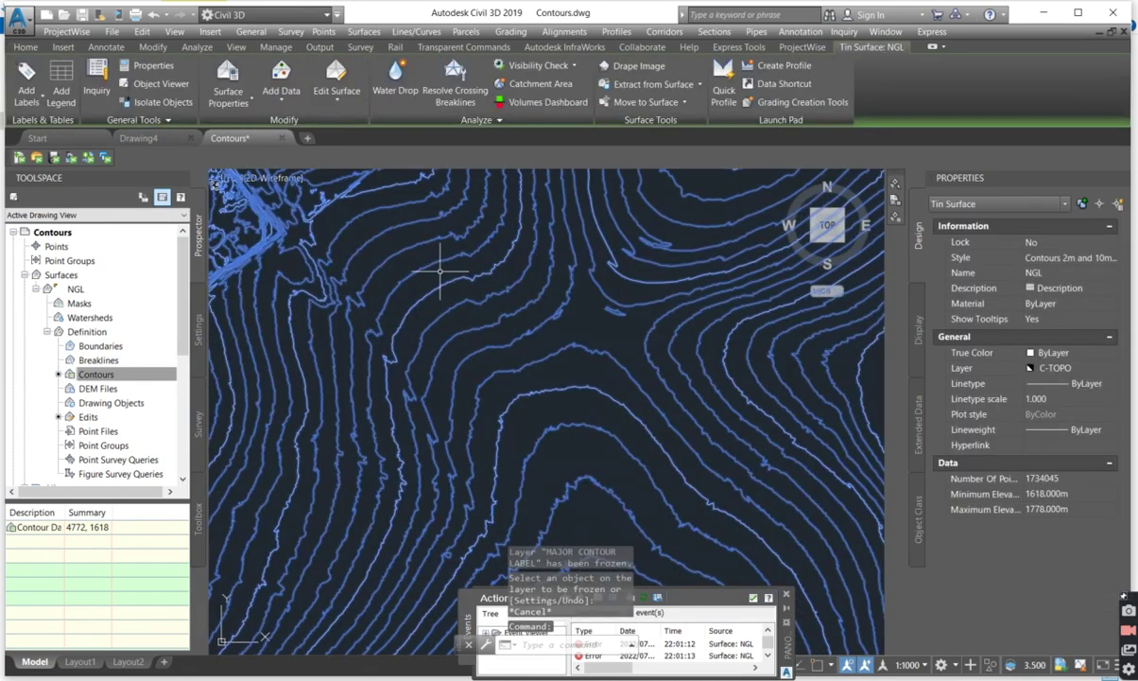
pyautogui.moveTo(463, 252)
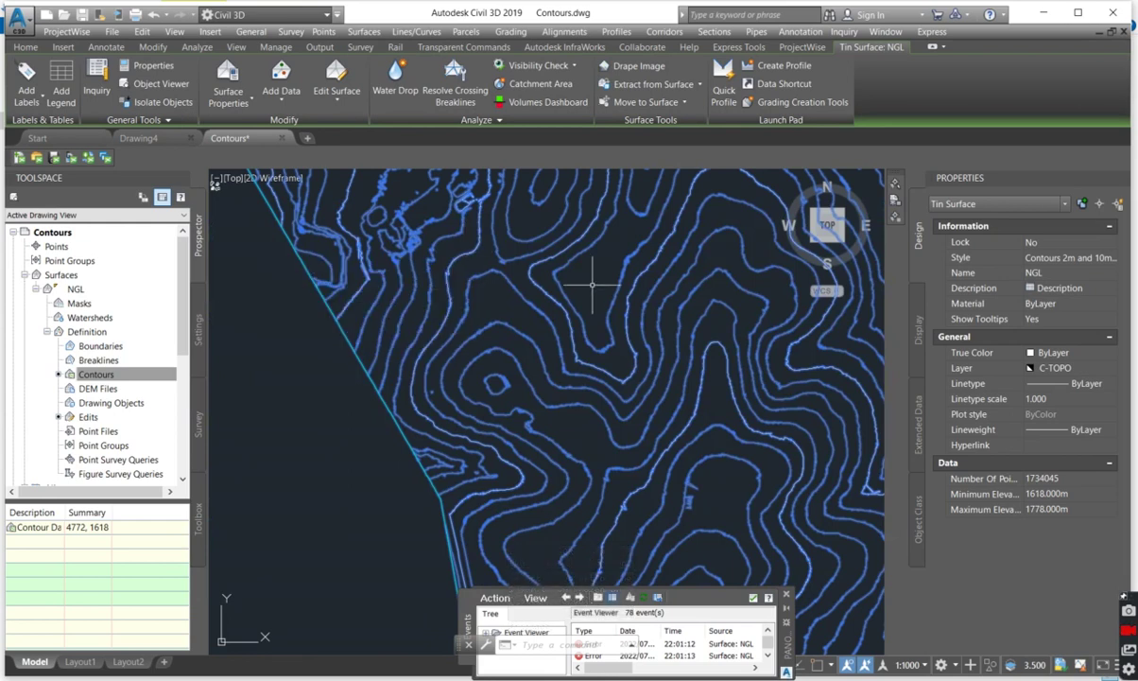
pyautogui.scroll(2, 405, 356)
pyautogui.scroll(-3, 445, 331)
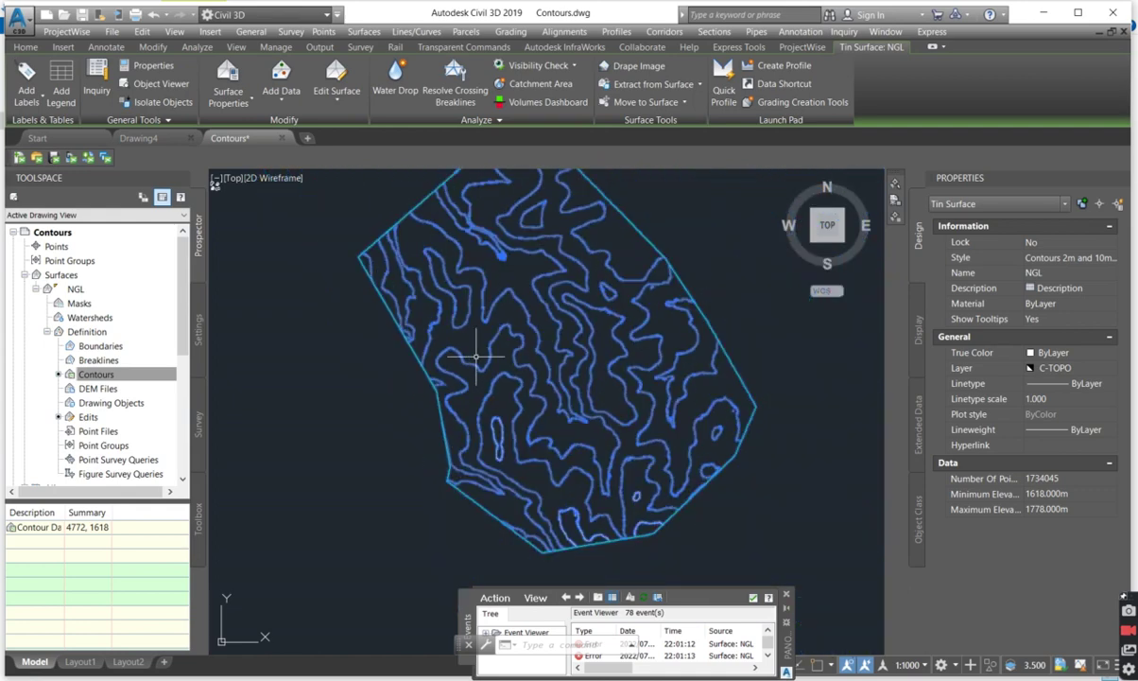
pyautogui.click(150, 84)
pyautogui.moveTo(586, 517); pyautogui.dragTo(488, 440)
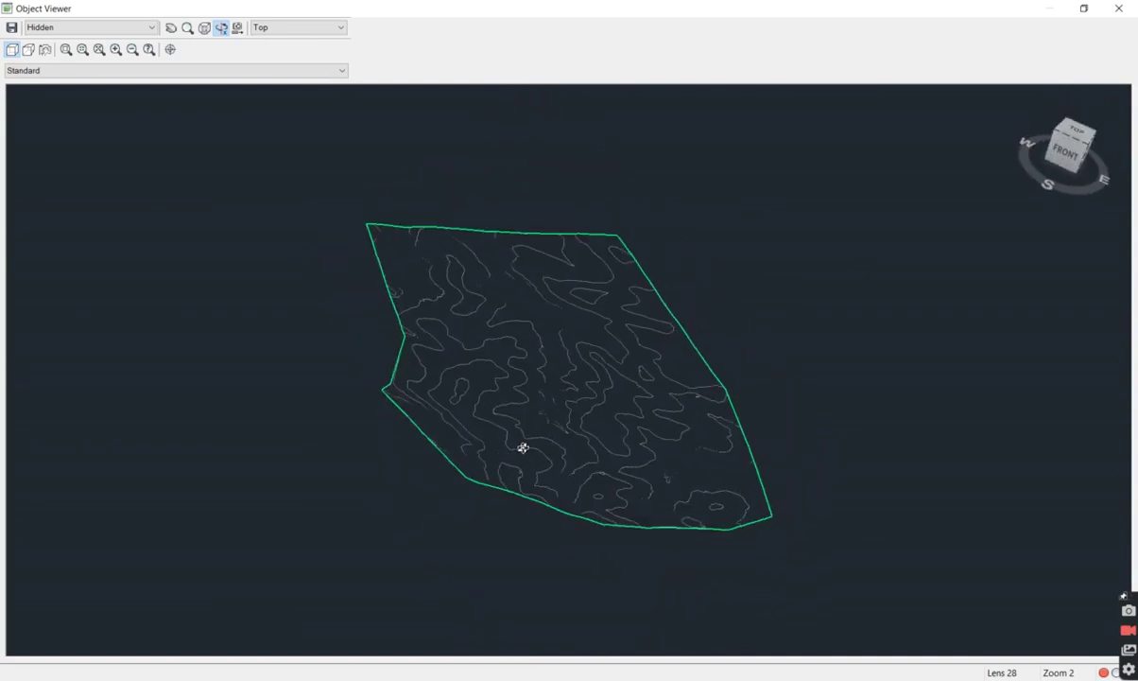
# Set the visual style of the NGL surface in the Object Viewer to Realistic
pyautogui.scroll(5, 521, 439)
pyautogui.scroll(-5, 521, 427)
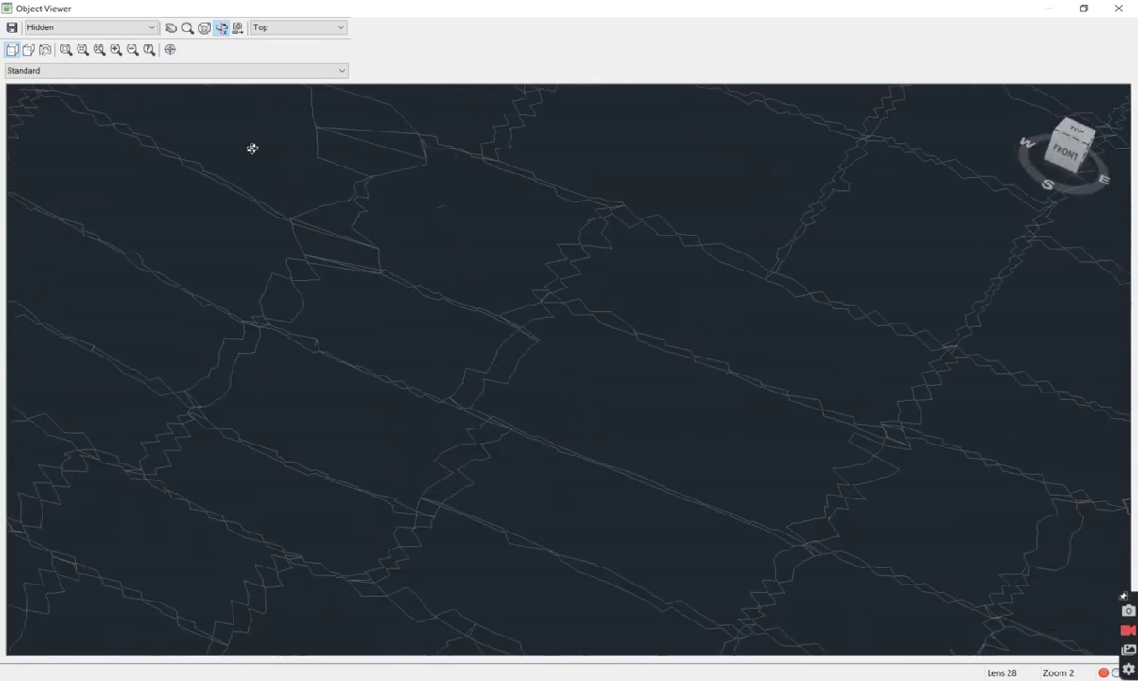
pyautogui.click(127, 27)
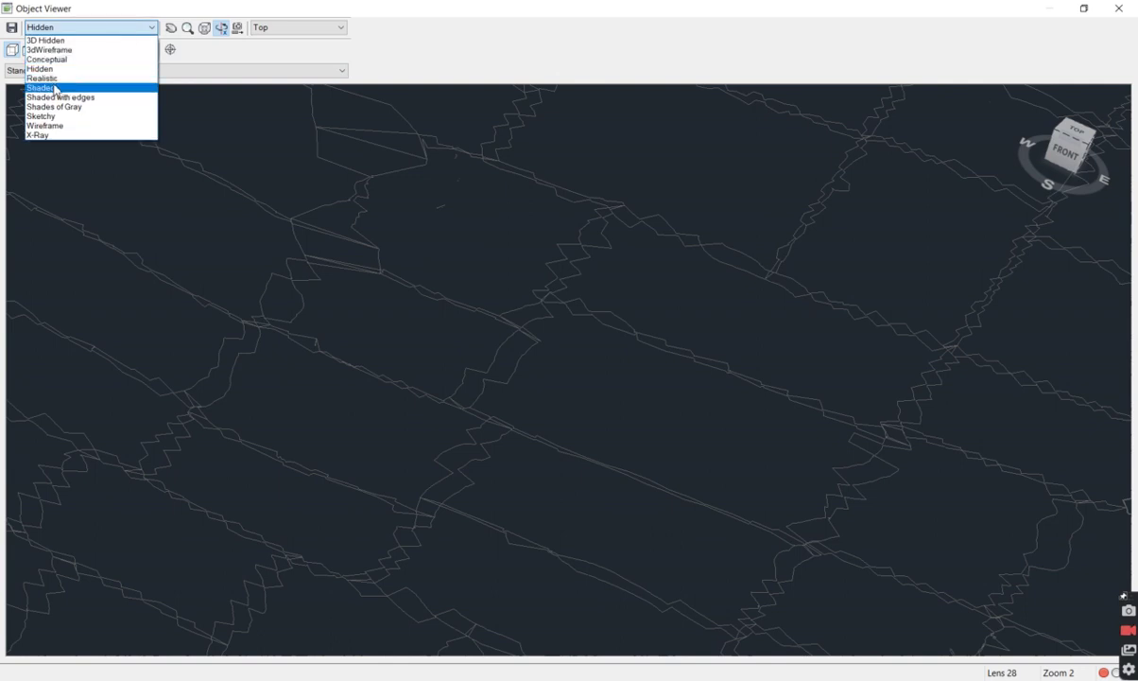
pyautogui.click(42, 68)
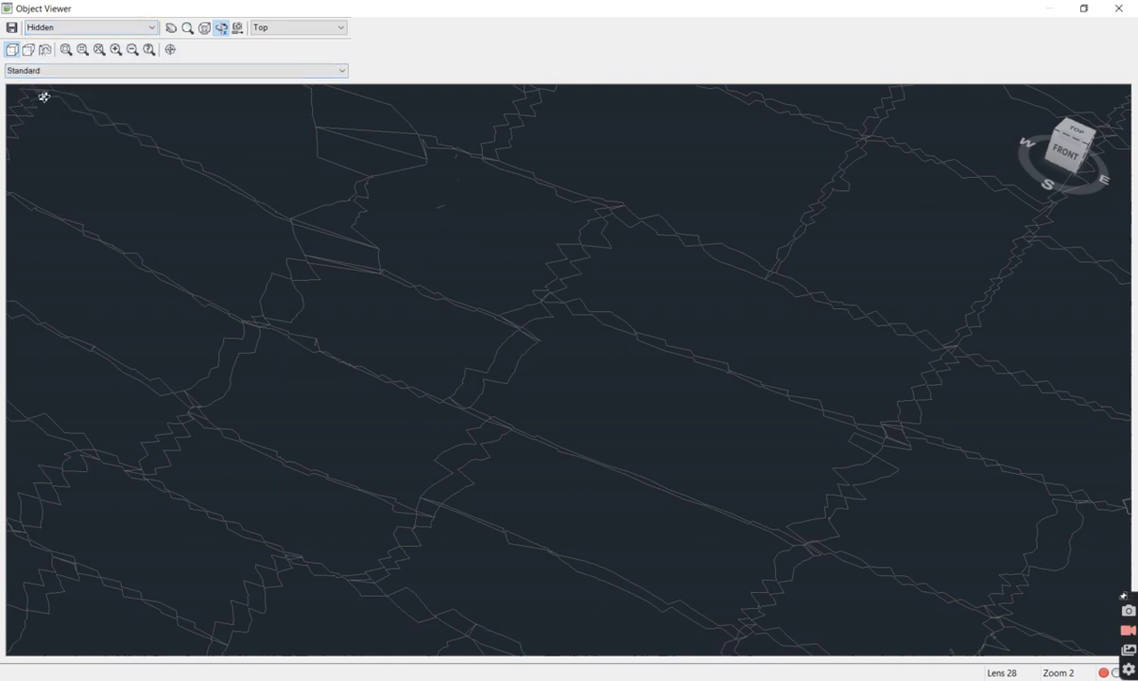
pyautogui.click(75, 26)
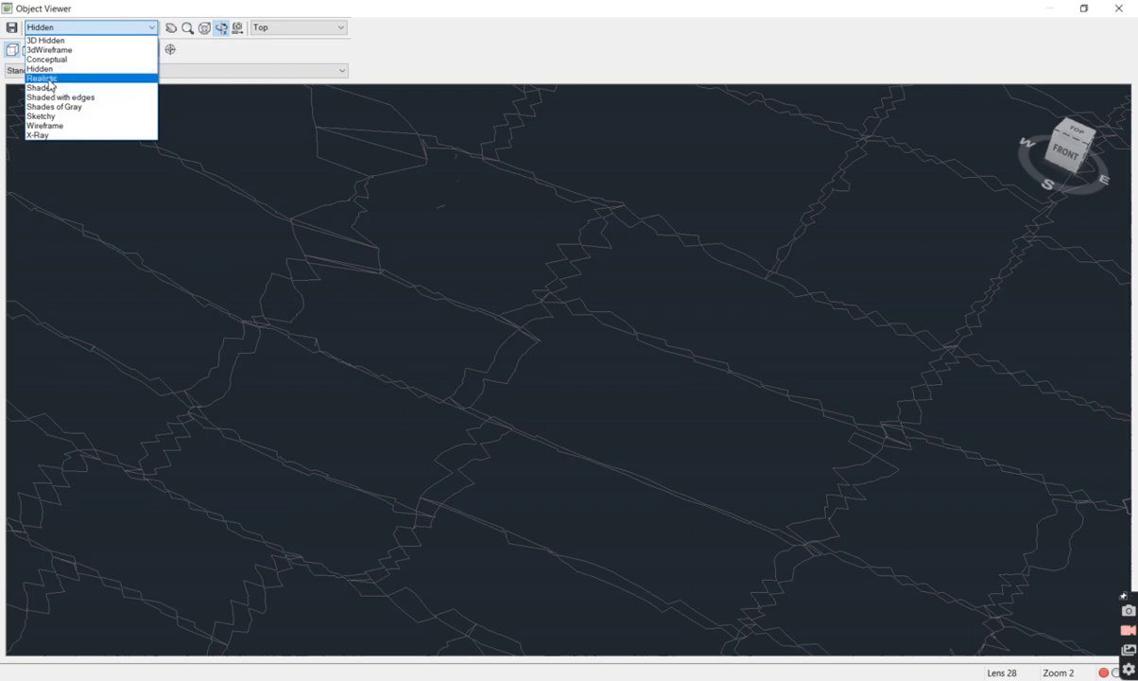
pyautogui.click(49, 79)
# Orbit the realistic NGL surface to examine its overall shape and triangulation up close, and close the Object Viewer
pyautogui.scroll(-6, 529, 284)
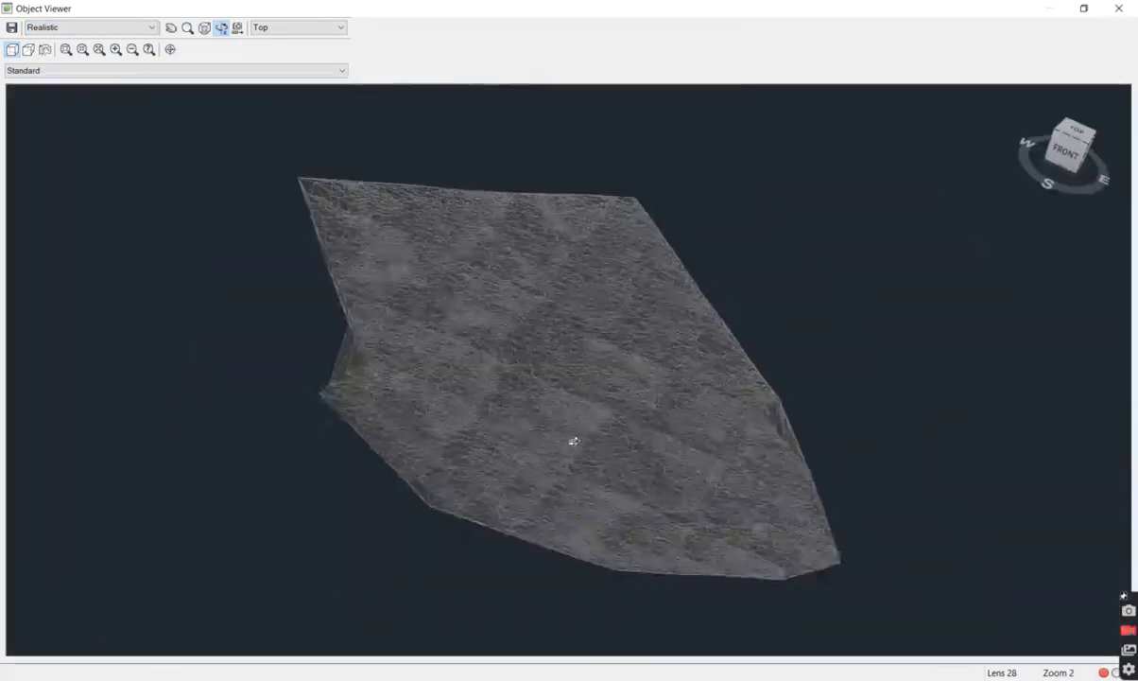
pyautogui.moveTo(573, 441); pyautogui.dragTo(500, 437)
pyautogui.scroll(6, 521, 442)
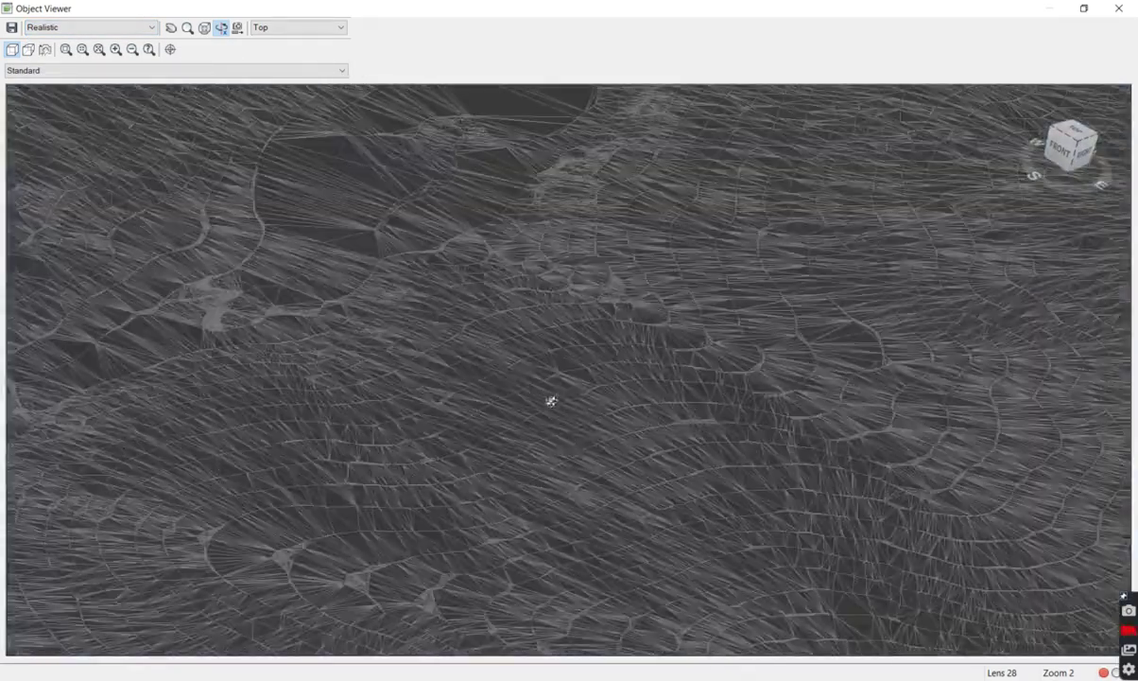
pyautogui.moveTo(591, 459); pyautogui.dragTo(586, 328)
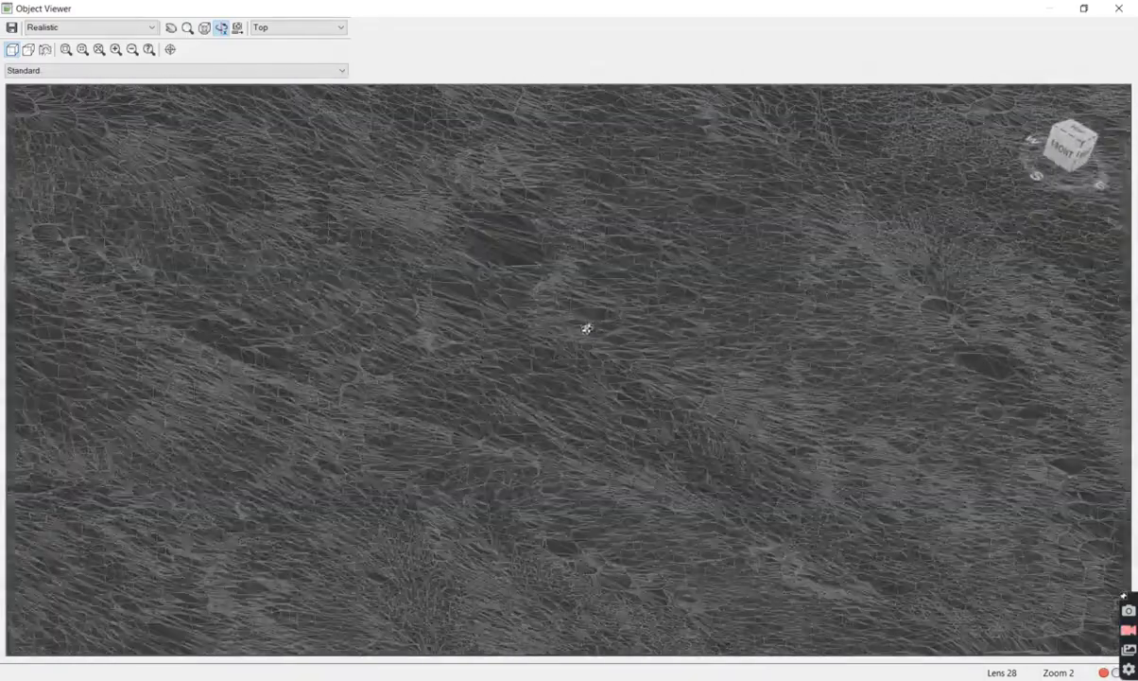
pyautogui.scroll(-5, 586, 328)
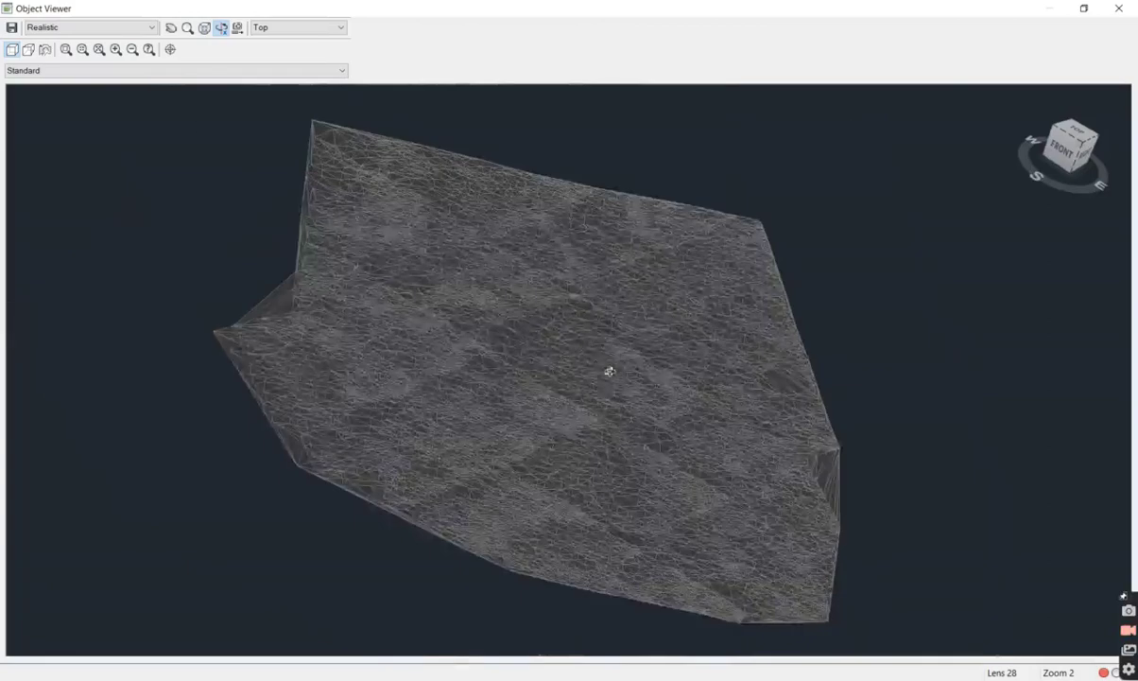
pyautogui.moveTo(609, 371); pyautogui.dragTo(532, 422)
pyautogui.scroll(5, 533, 432)
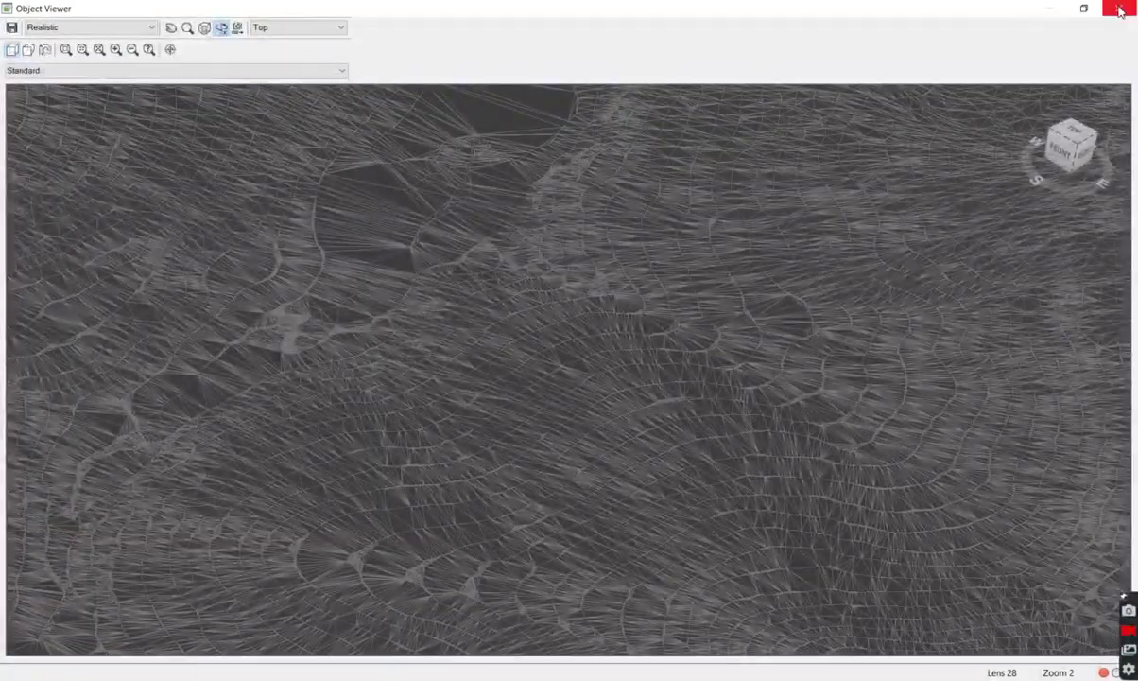
pyautogui.click(1119, 11)
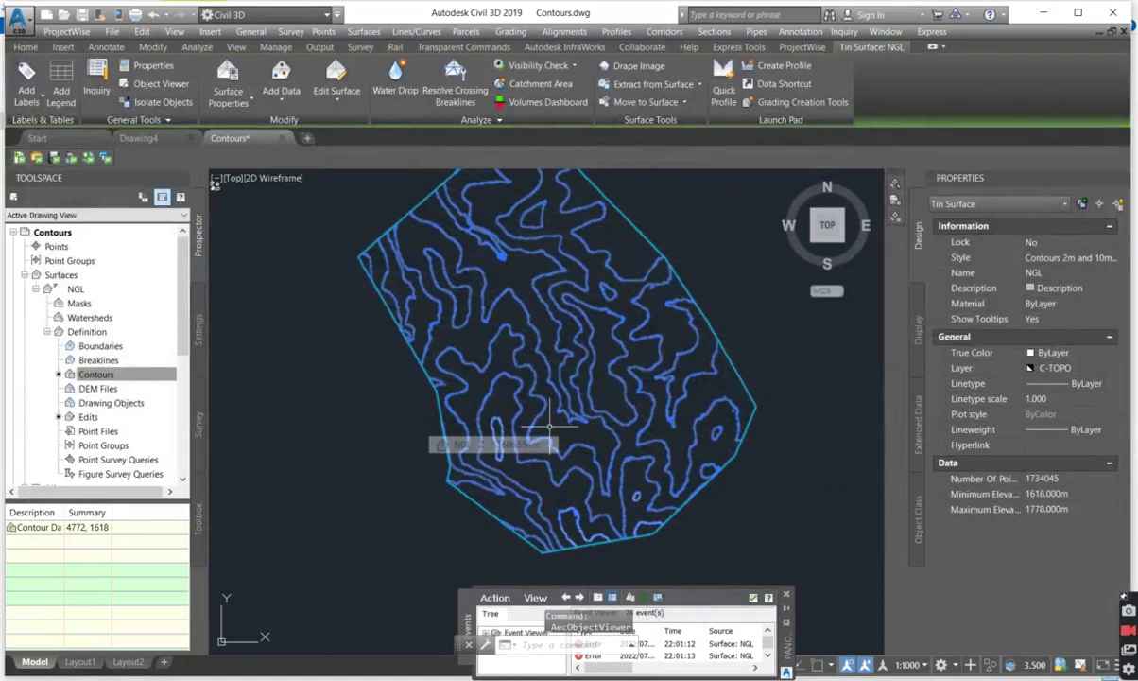